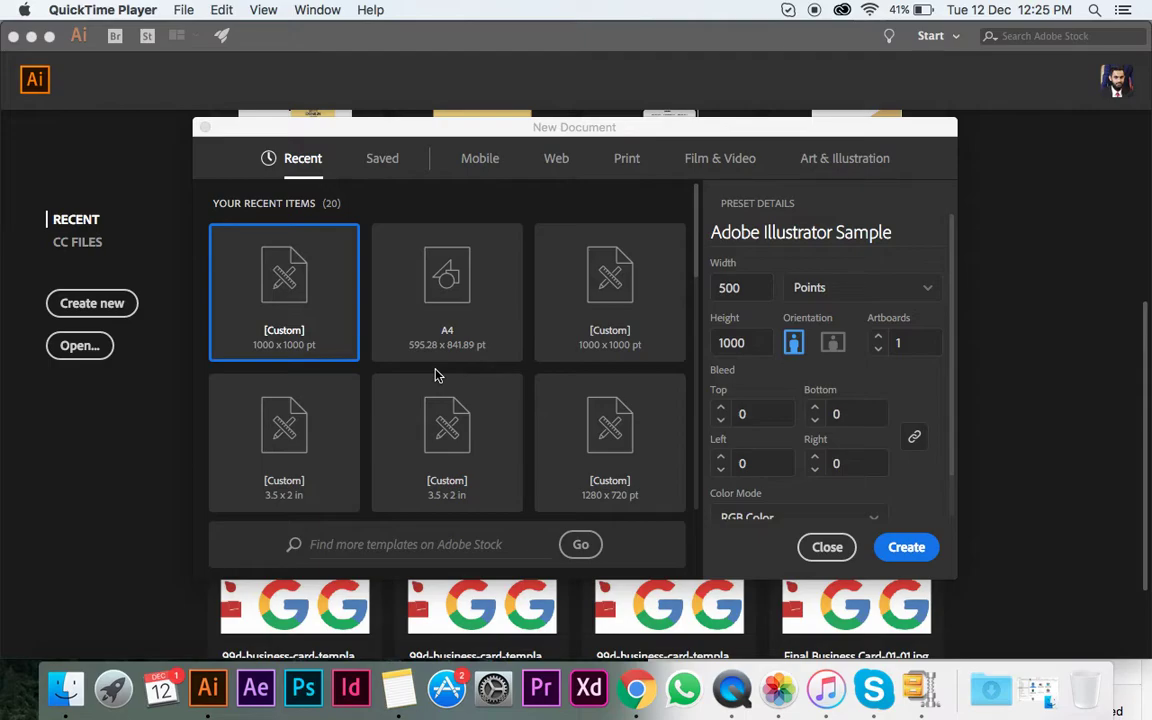
Look through the Web and Mobile document presets and return to the recent items.
scroll(435, 375, down, 1)
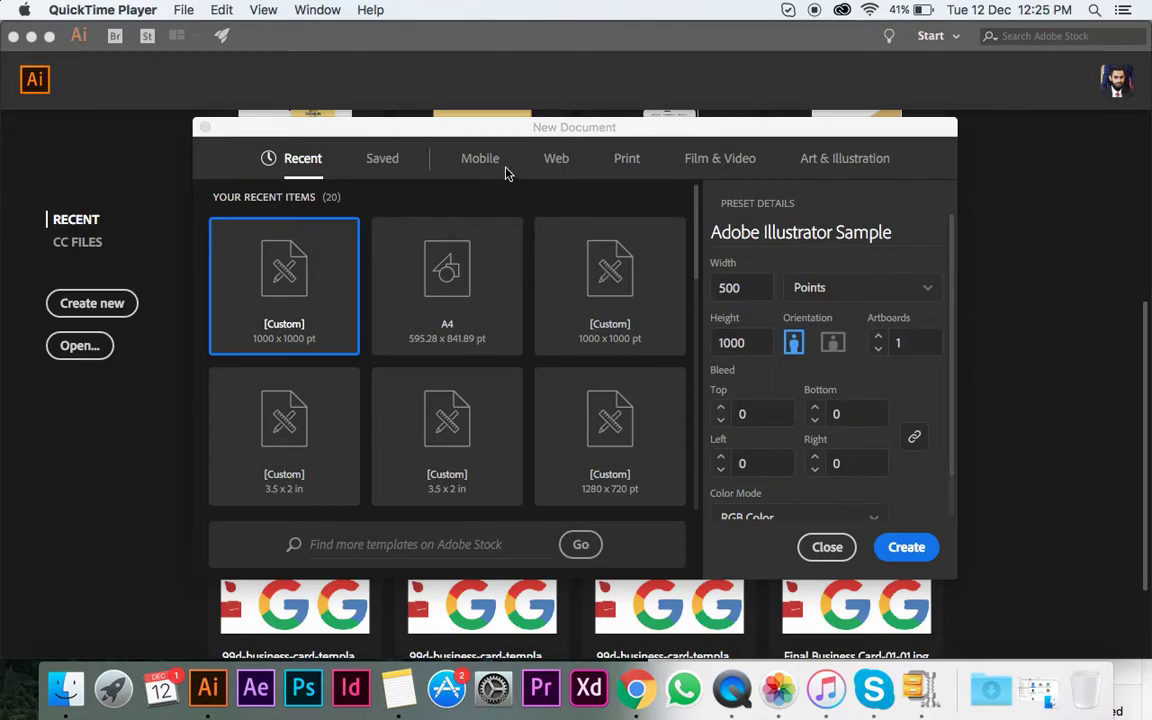
click(551, 166)
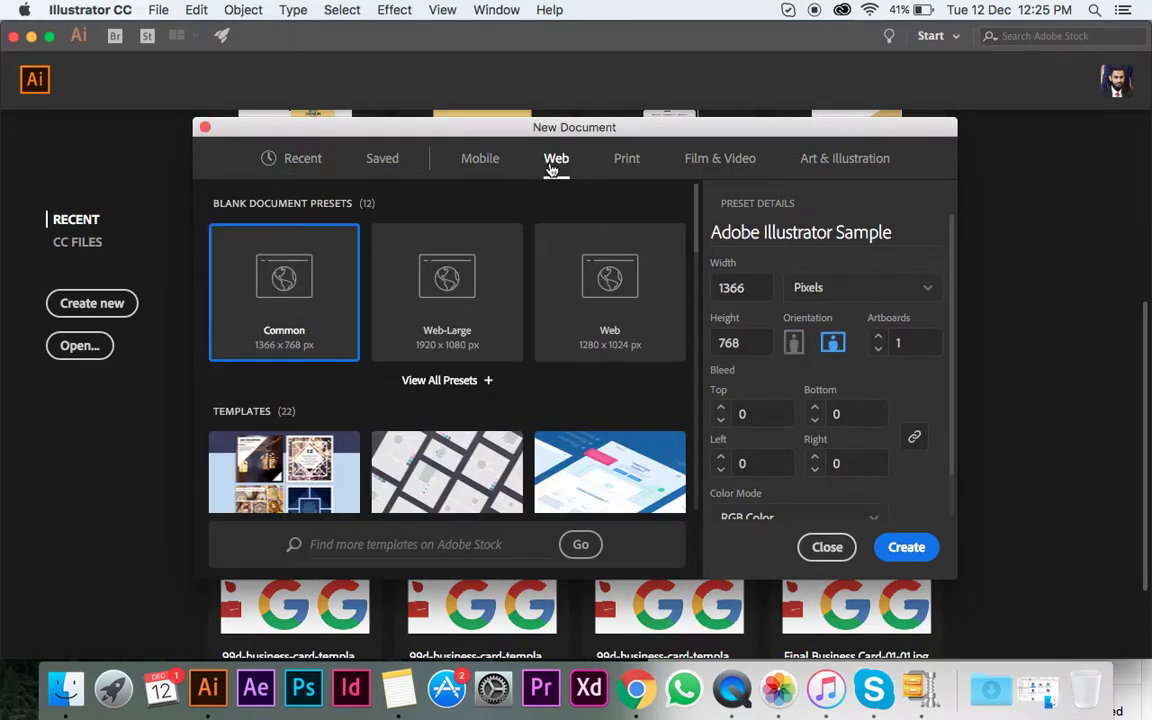
click(482, 160)
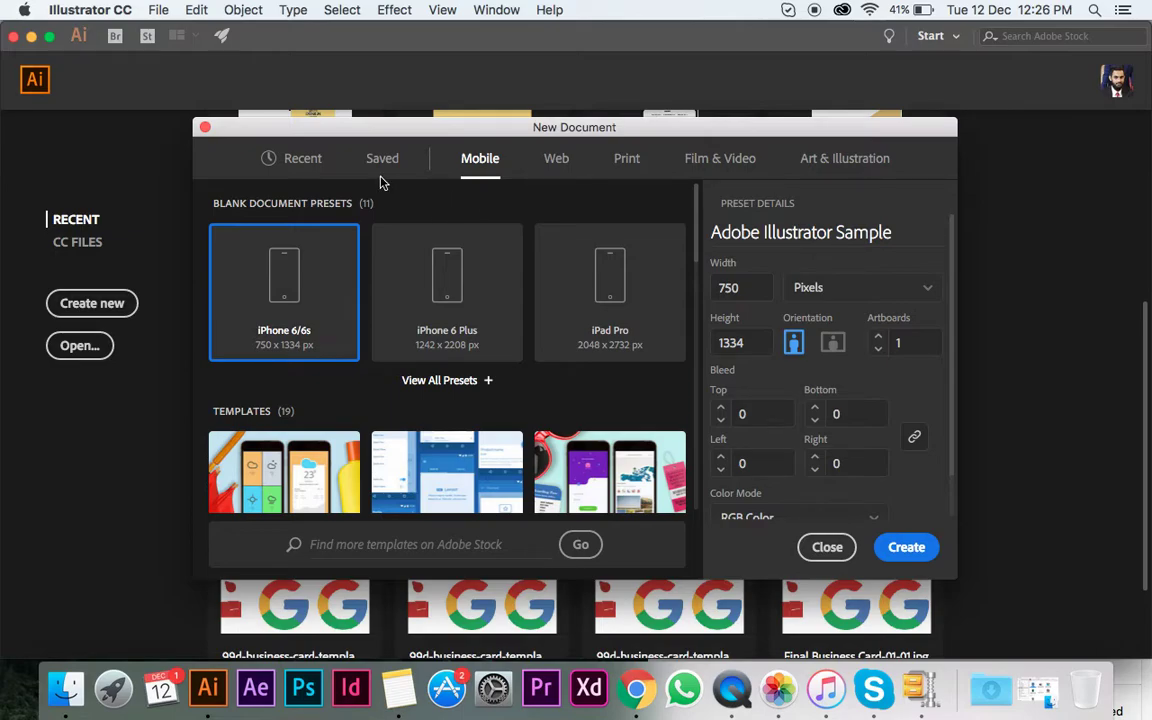
click(311, 164)
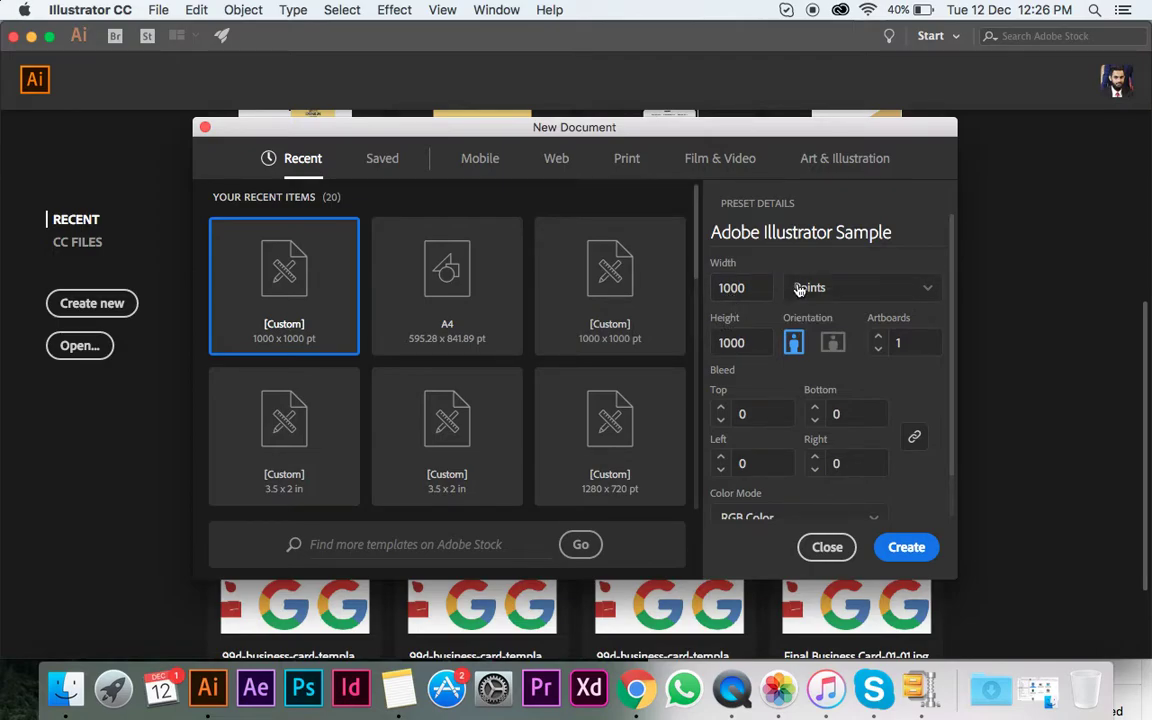
Name the new document "Adobe Illustrator Sample Design".
click(906, 235)
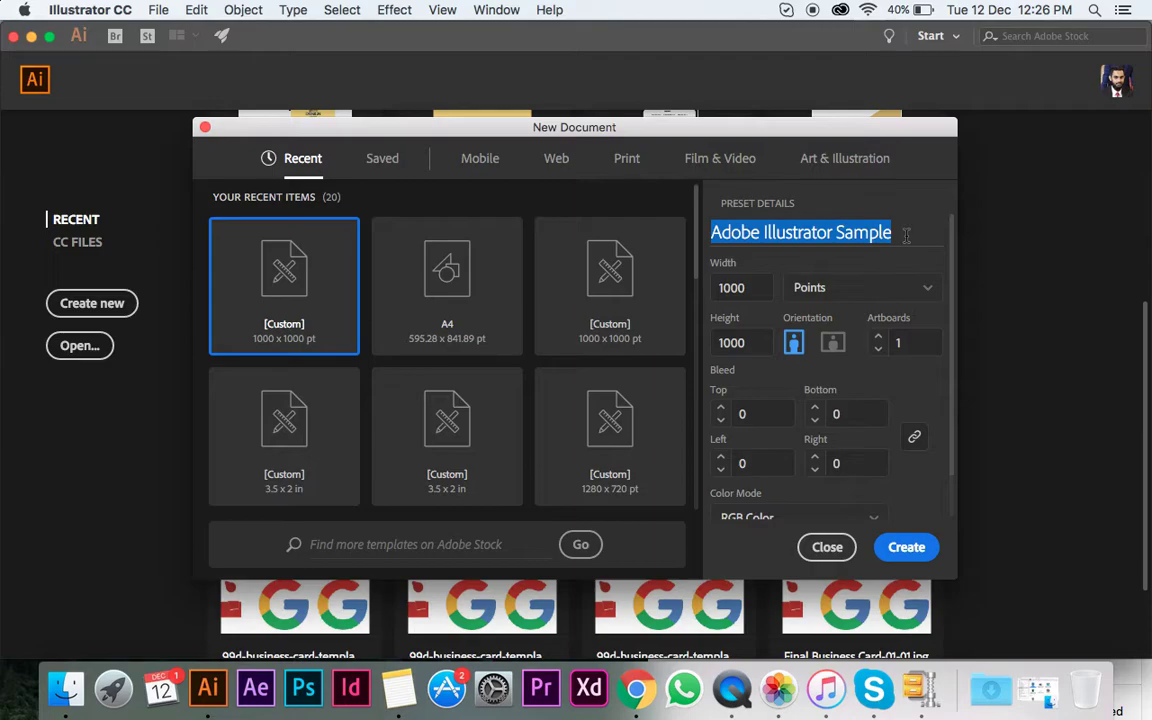
text(Ado)
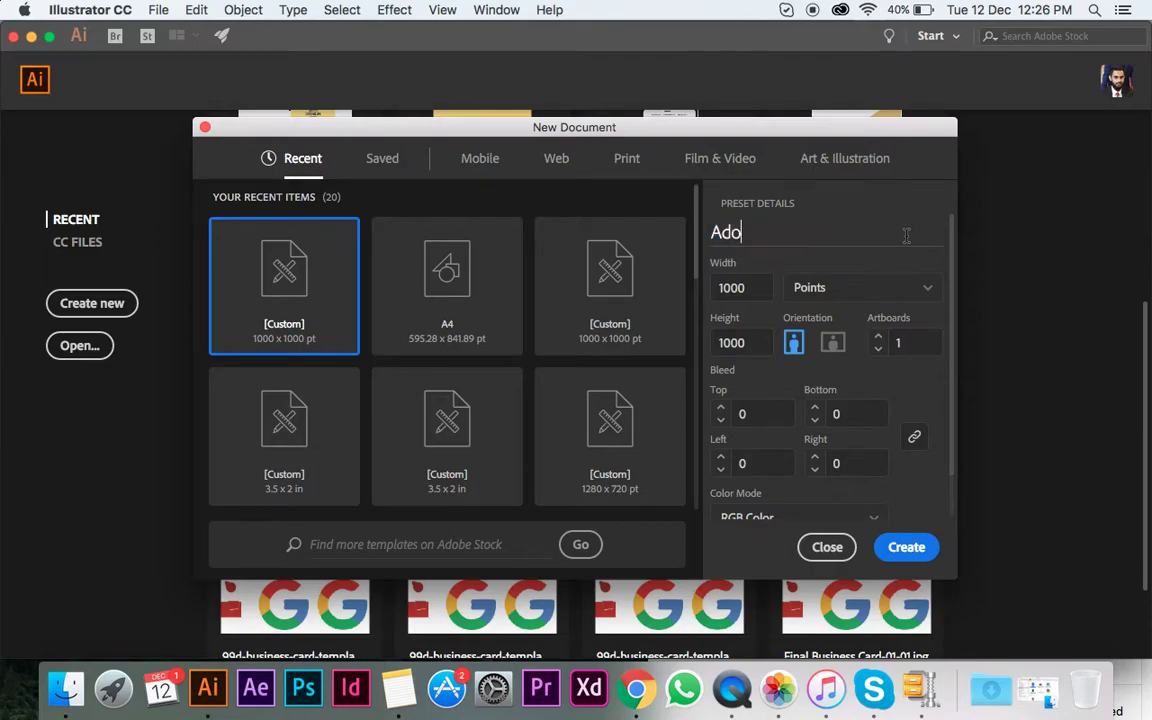
text(be Illustrator )
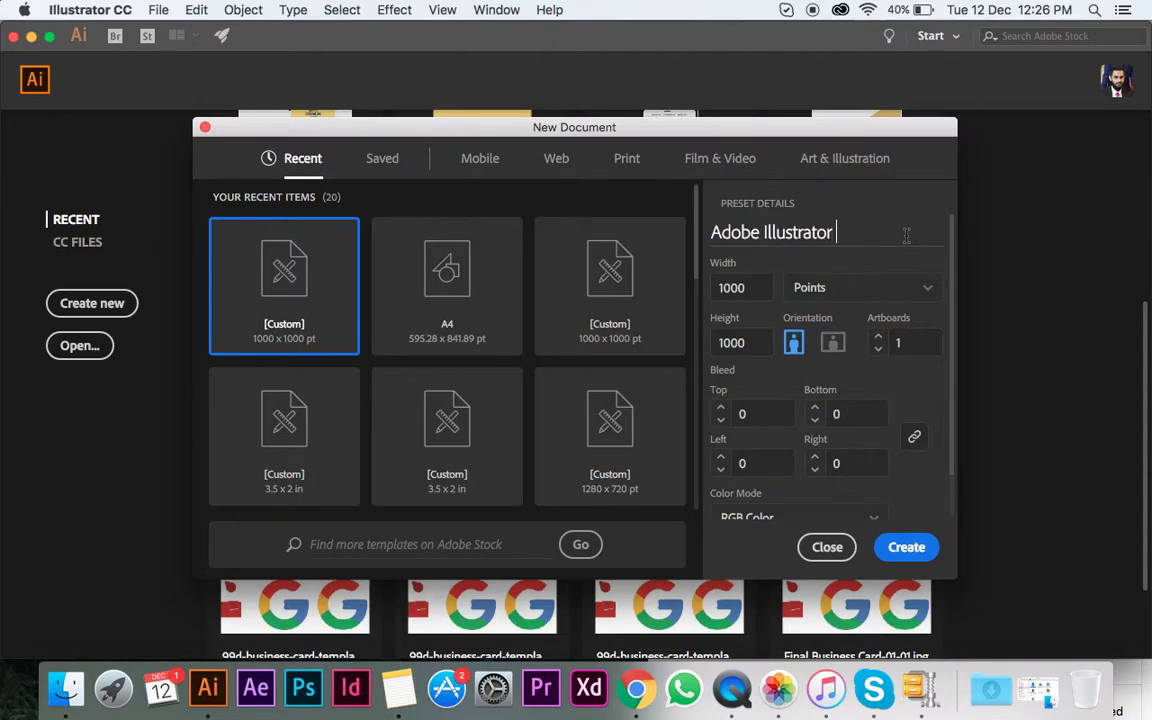
text(Sample Design)
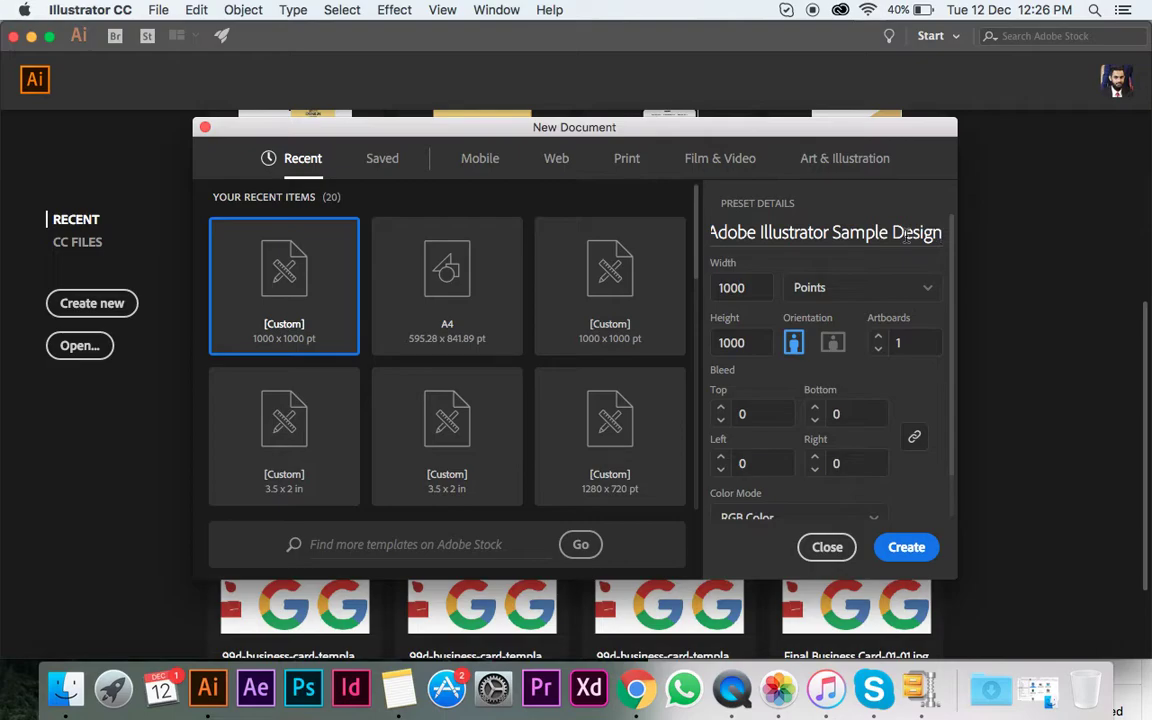
Set the new document's width to 500 pt and its height to 1000 pt.
click(754, 286)
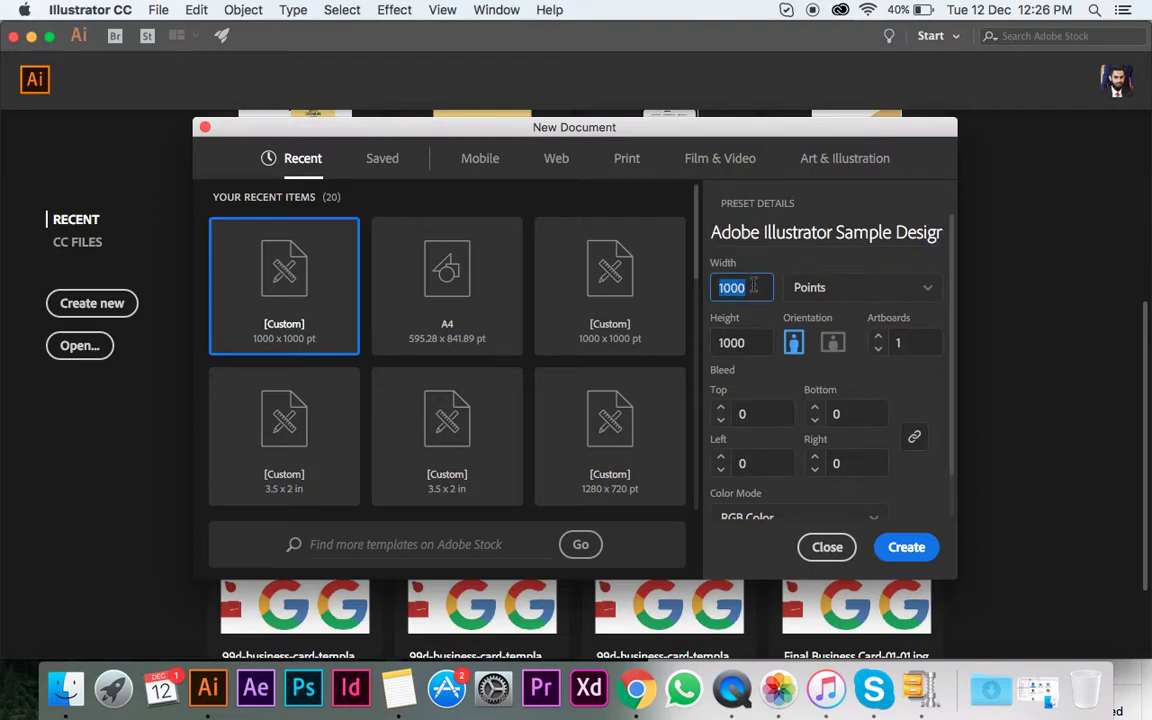
text(500)
click(754, 343)
key(BackSpace)
text(1000)
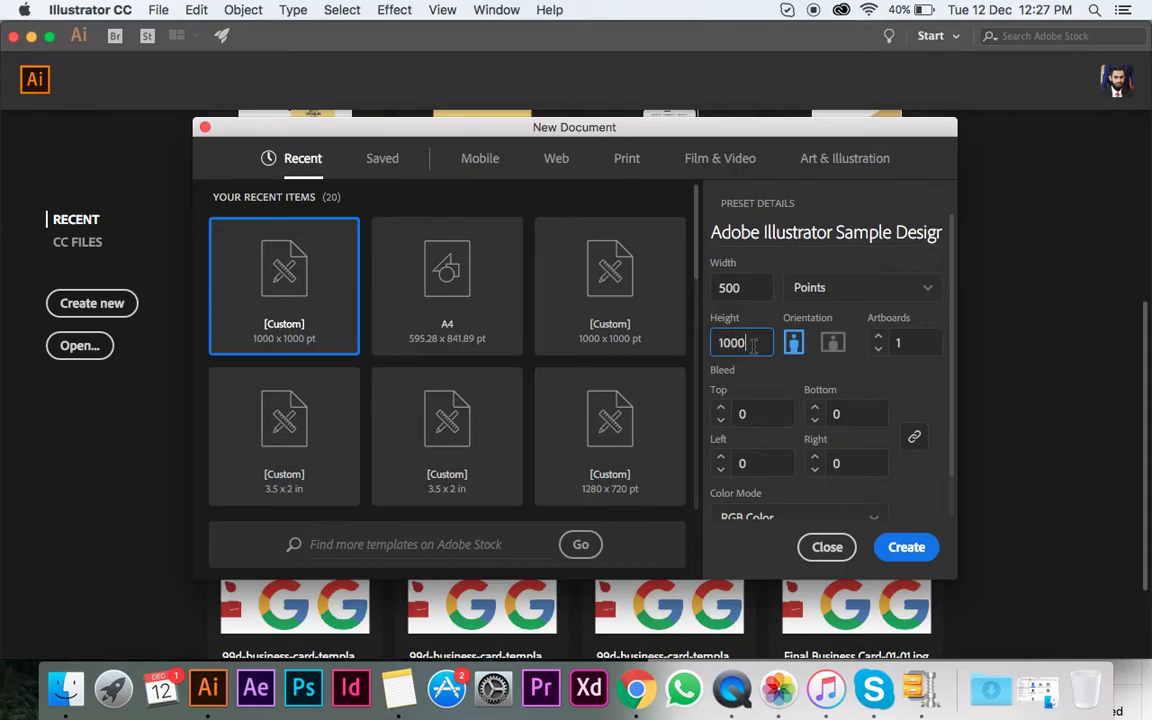
Try picas as the new document's unit and return it to points.
click(897, 299)
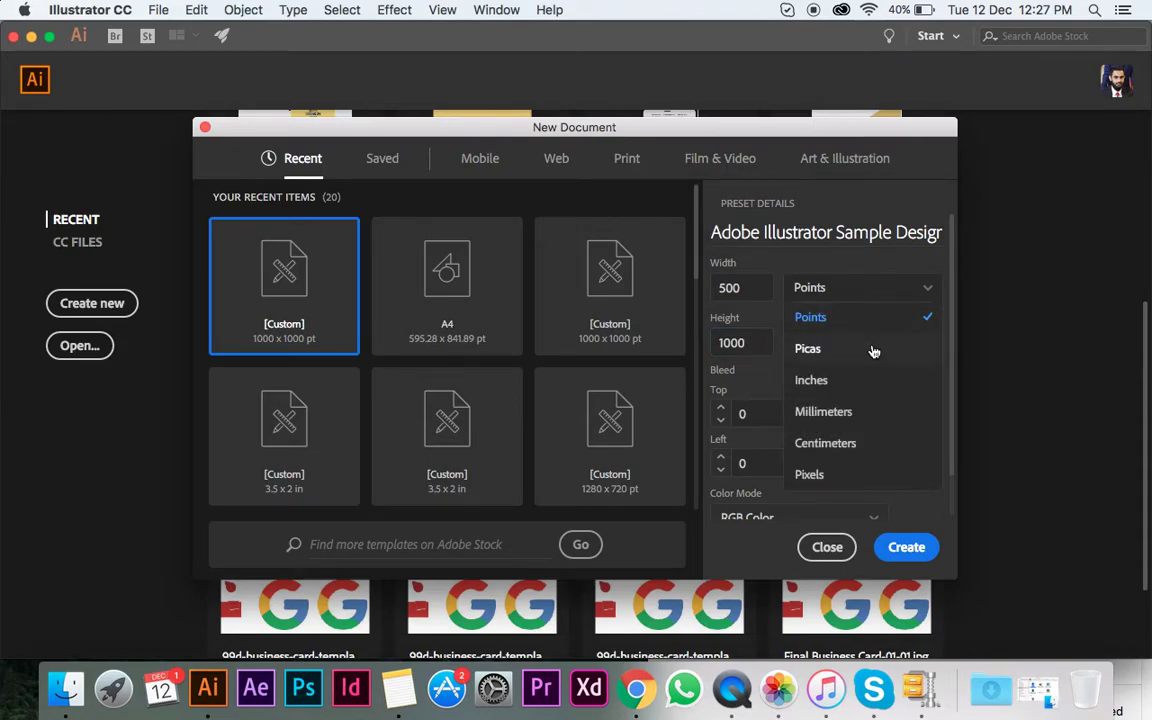
click(800, 347)
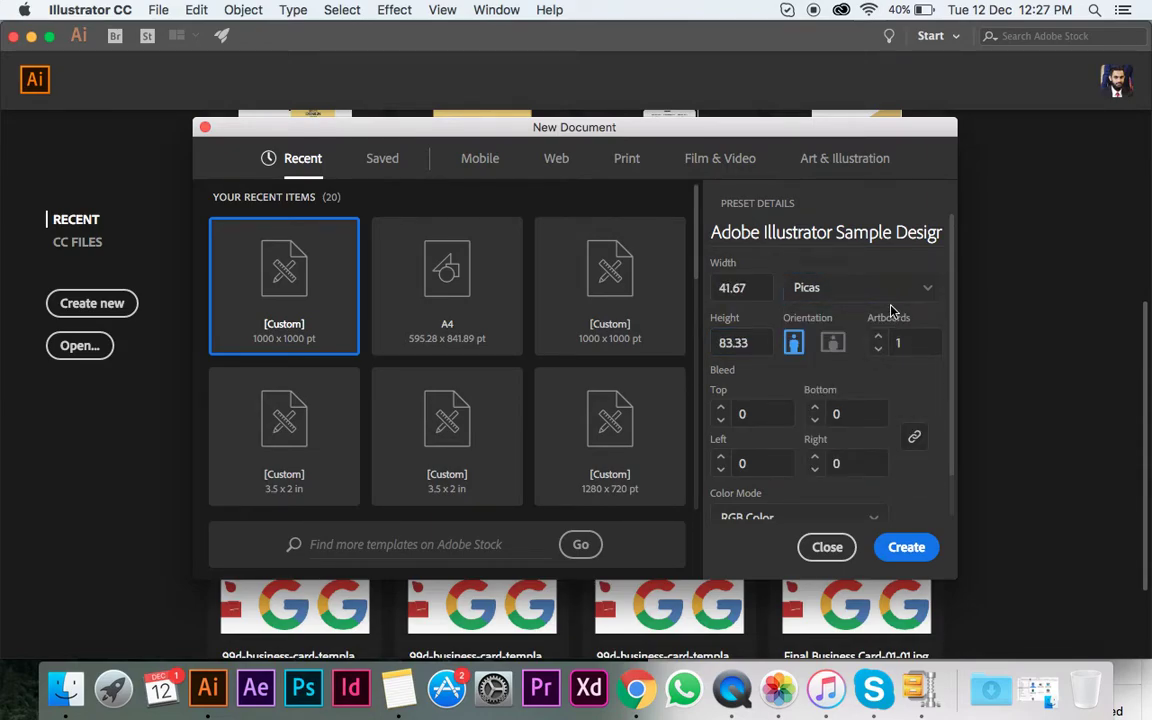
click(891, 299)
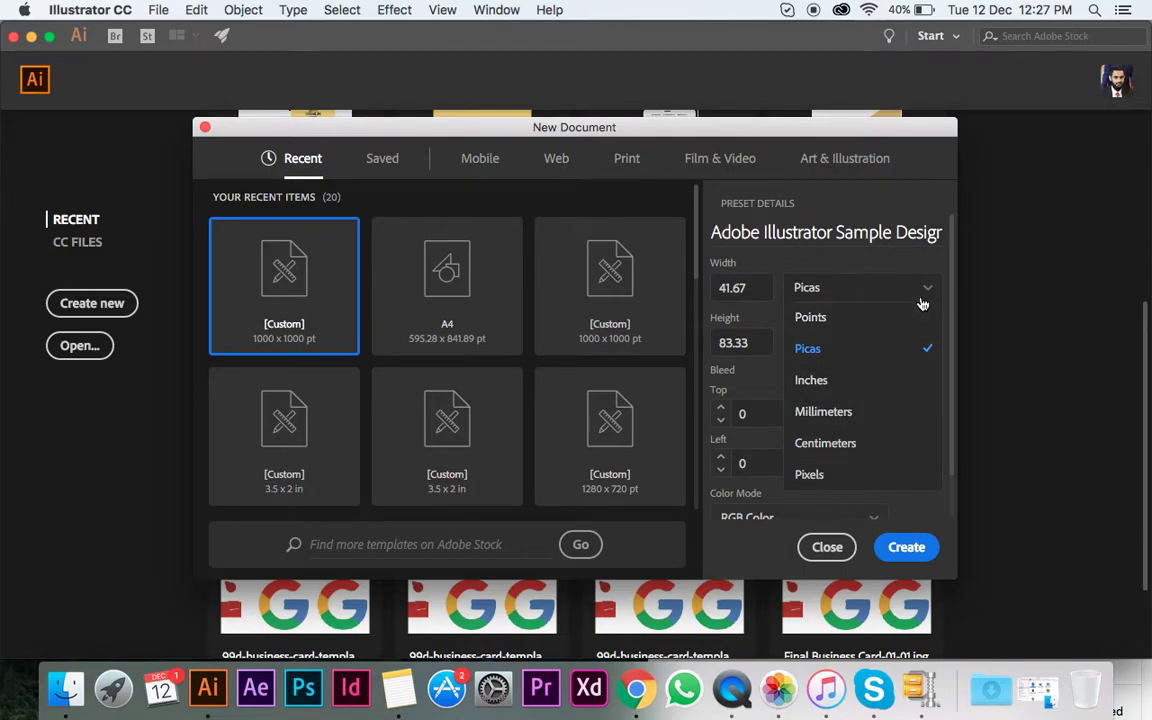
click(882, 319)
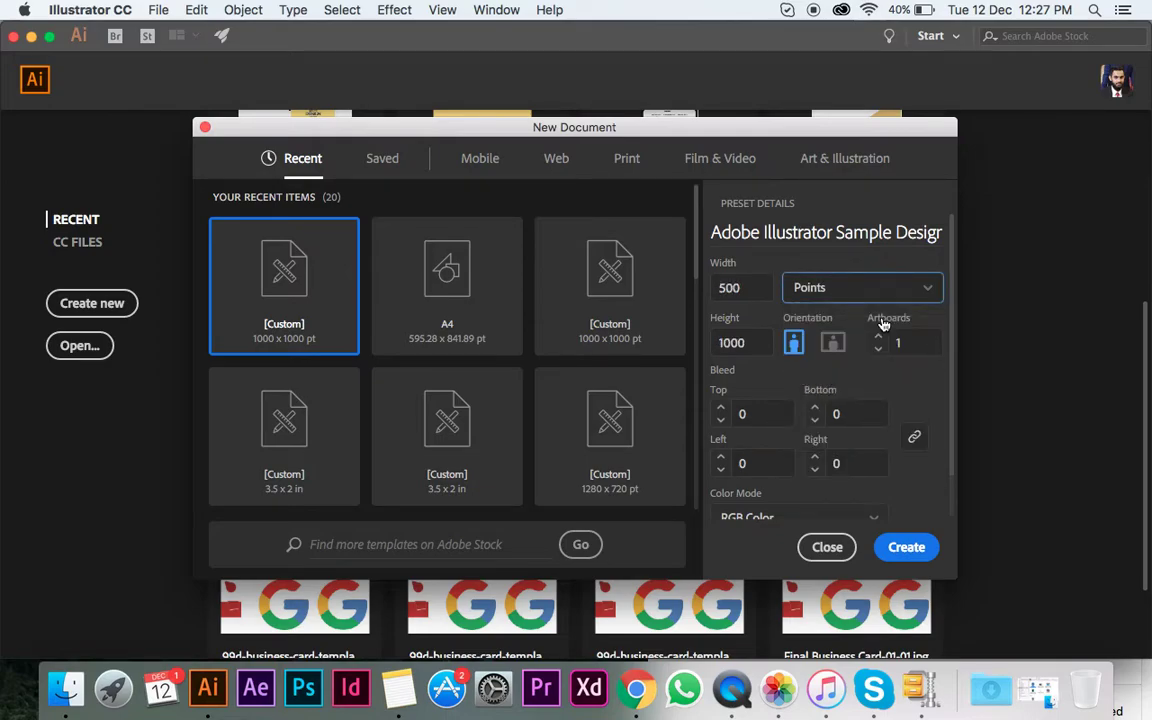
Switch the new document to landscape orientation, keeping a single artboard.
click(831, 348)
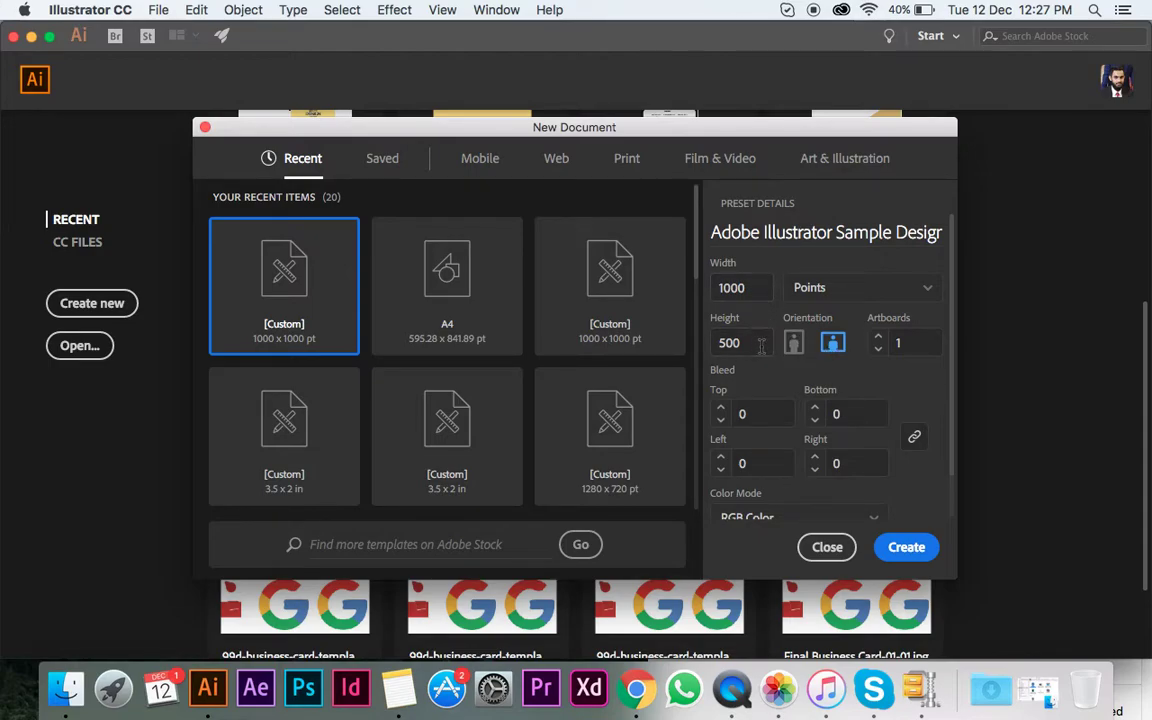
click(913, 346)
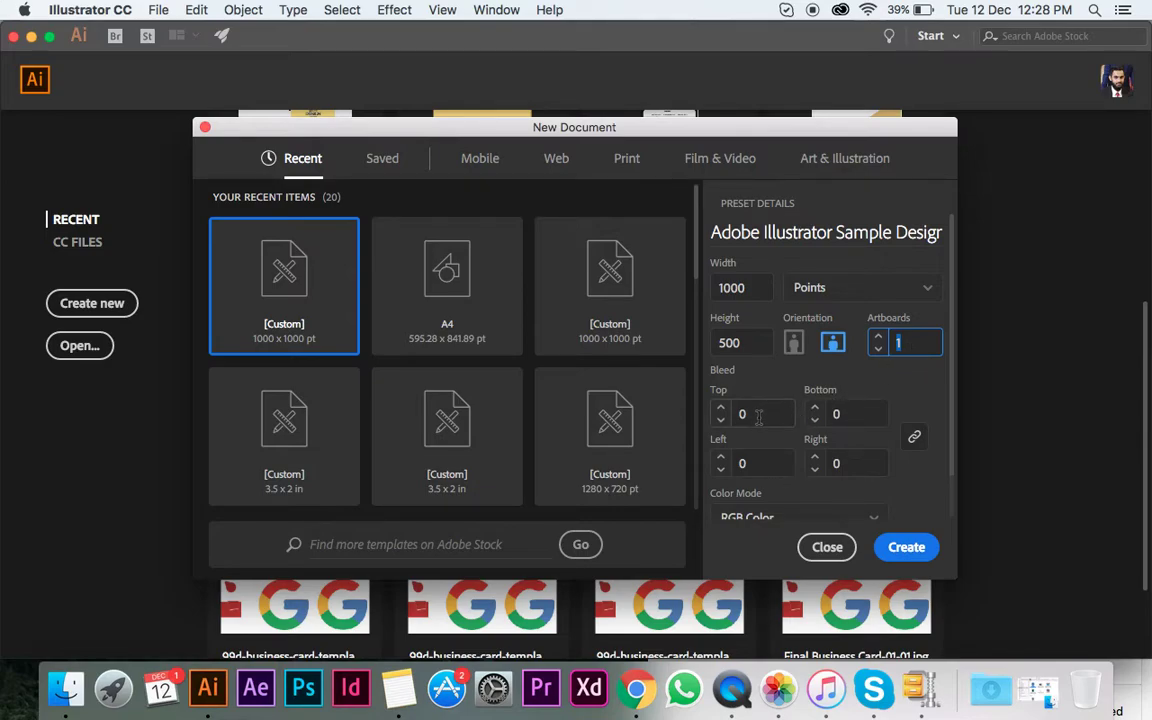
Switch to Chrome and search Google Images for "bleeding in design" in a new tab.
key(ctrl+Right)
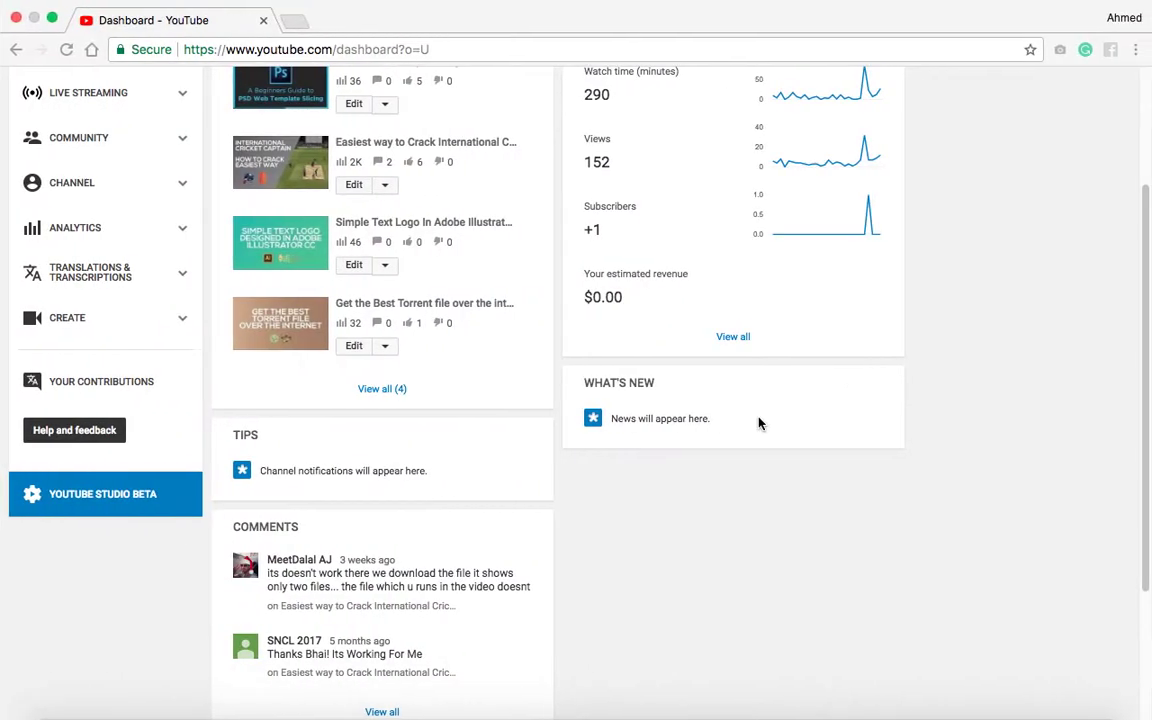
key(ctrl+Left)
key(ctrl+Right)
click(316, 17)
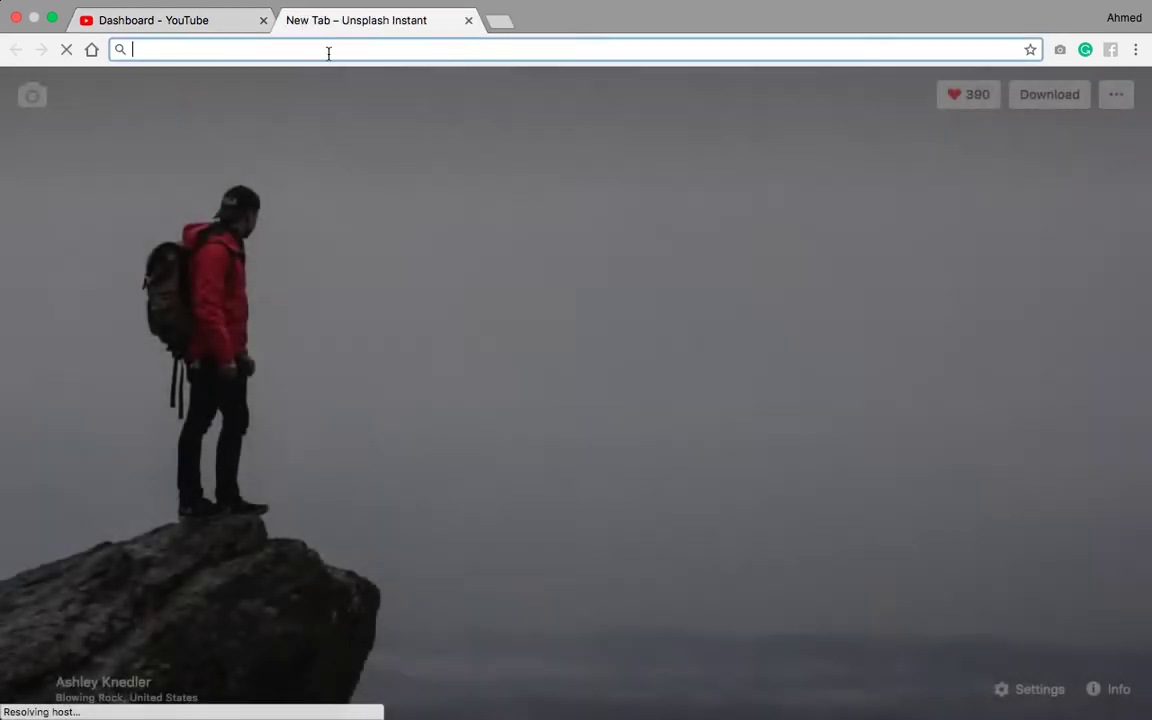
text(ble)
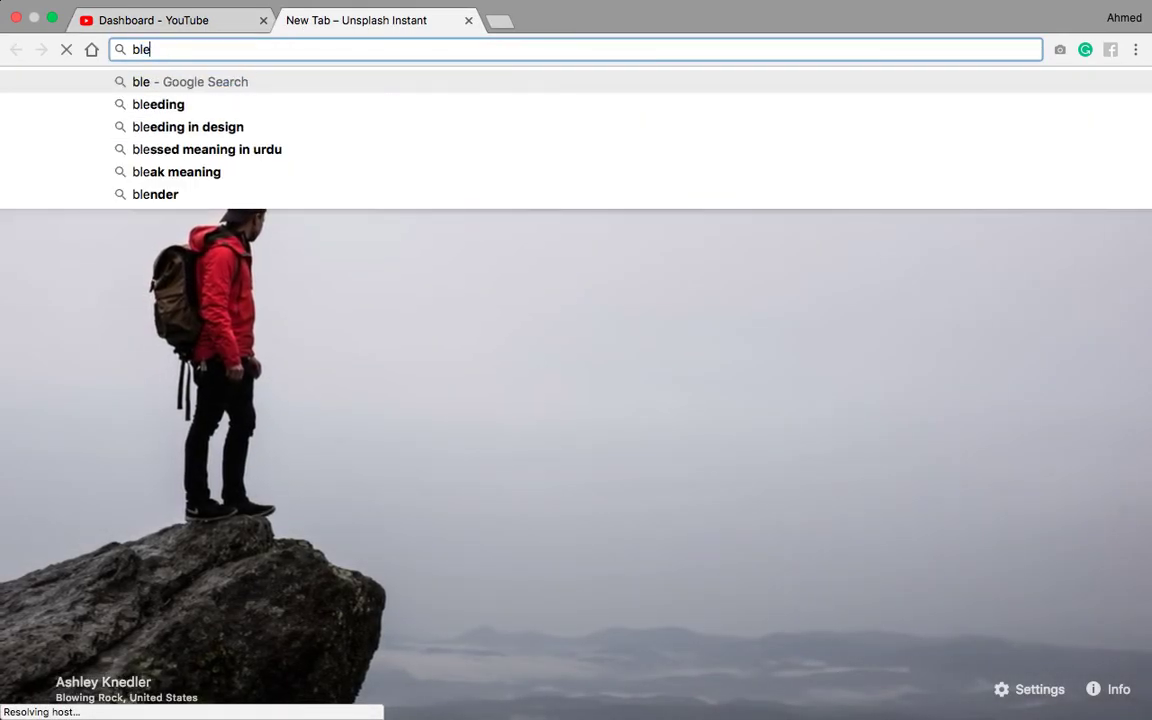
text(eding in design)
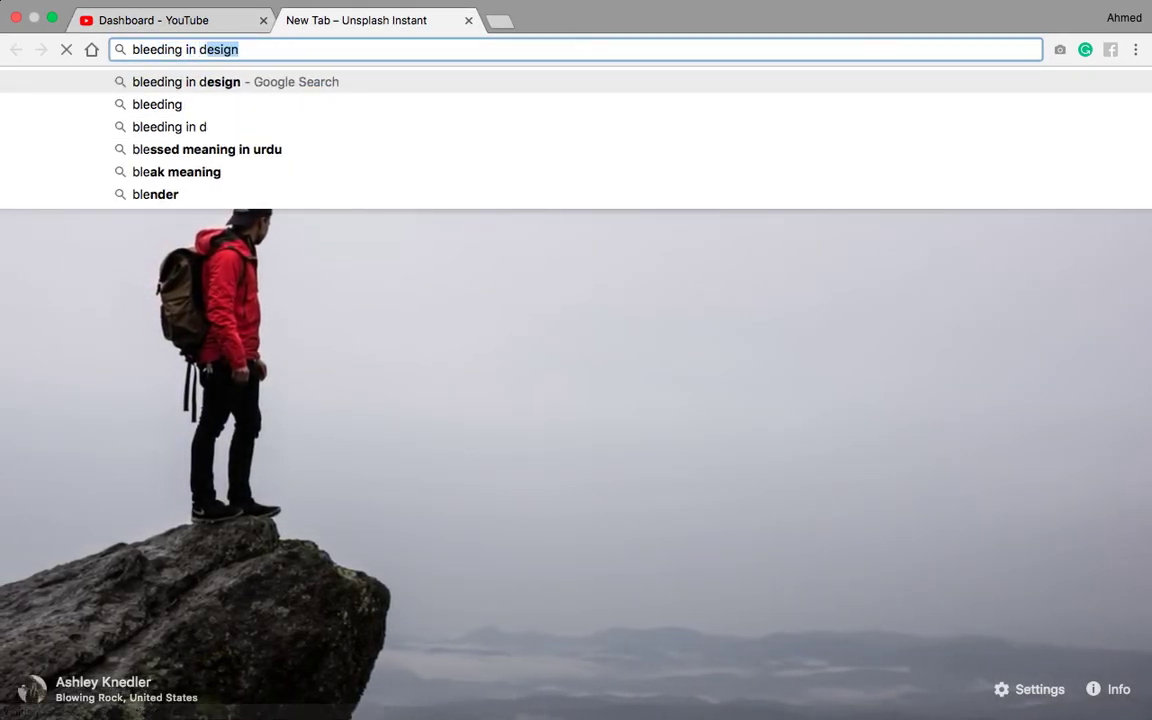
key(Return)
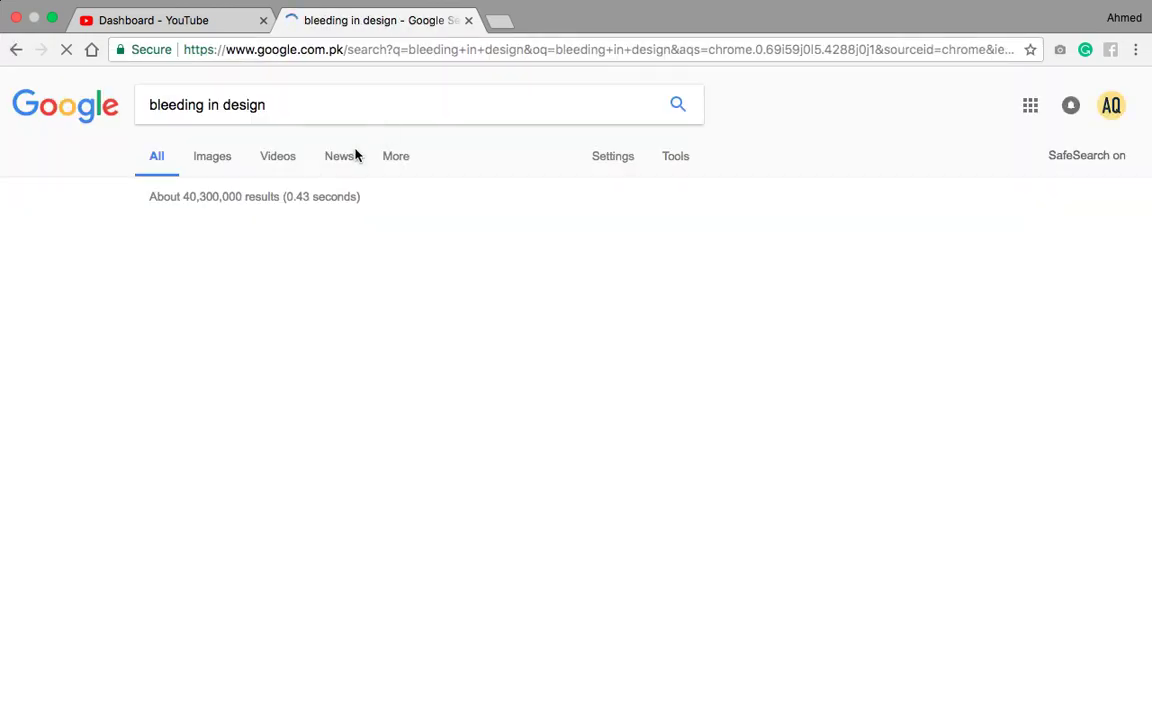
click(214, 157)
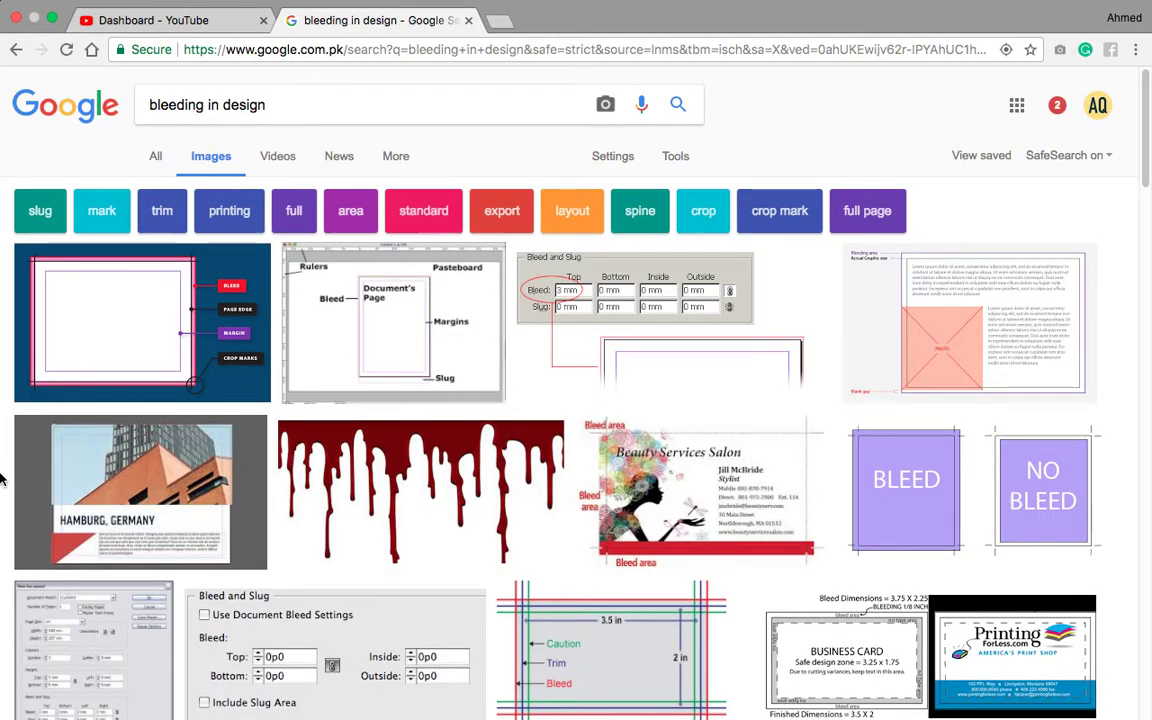
Examine the Printing for Less business card bleed example among the image results and switch back to Illustrator.
scroll(2, 480, down, 1)
scroll(2, 480, down, 2)
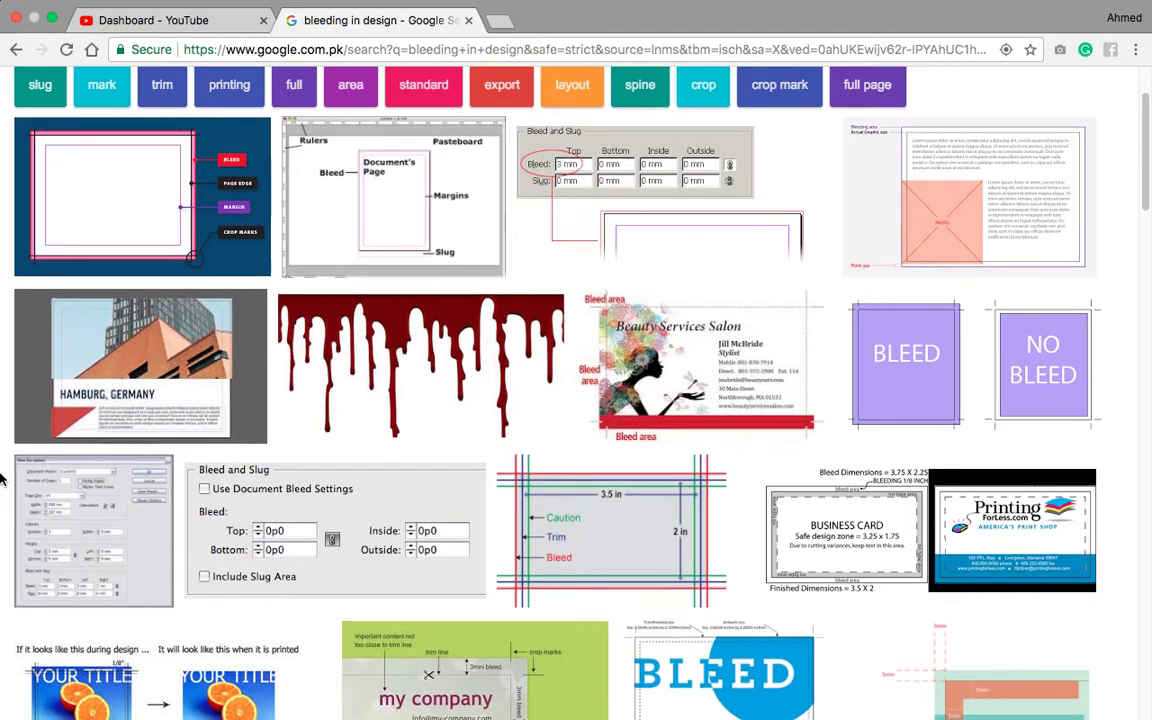
scroll(5, 476, down, 5)
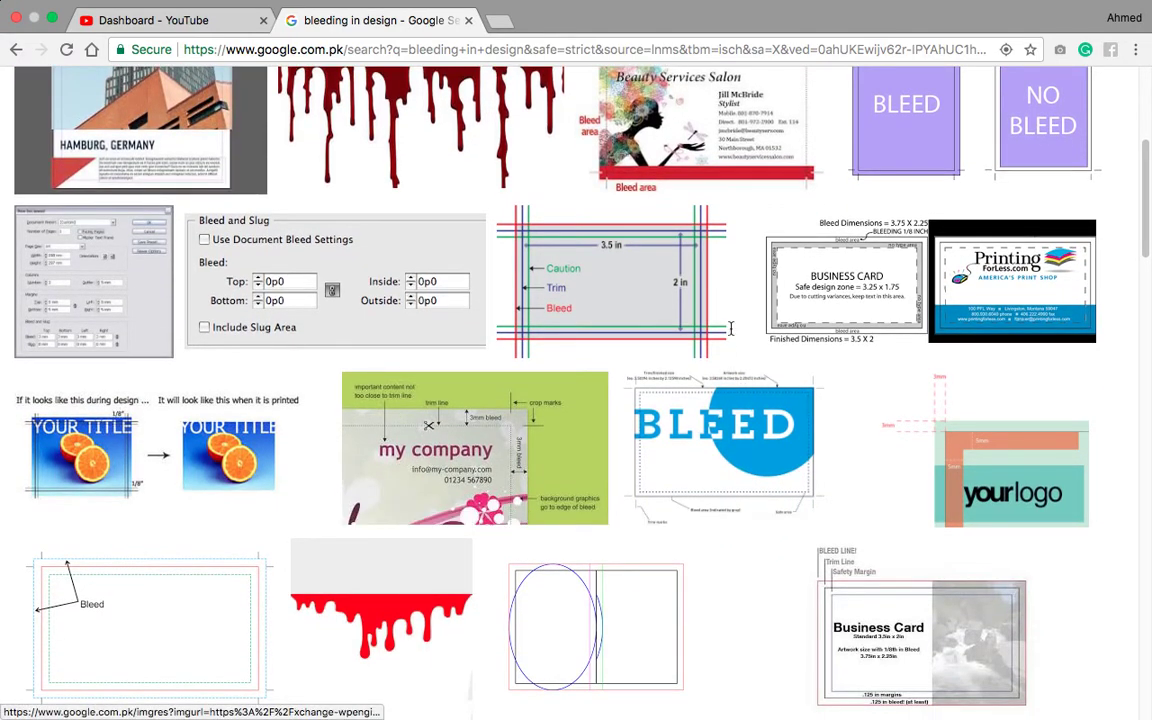
click(925, 303)
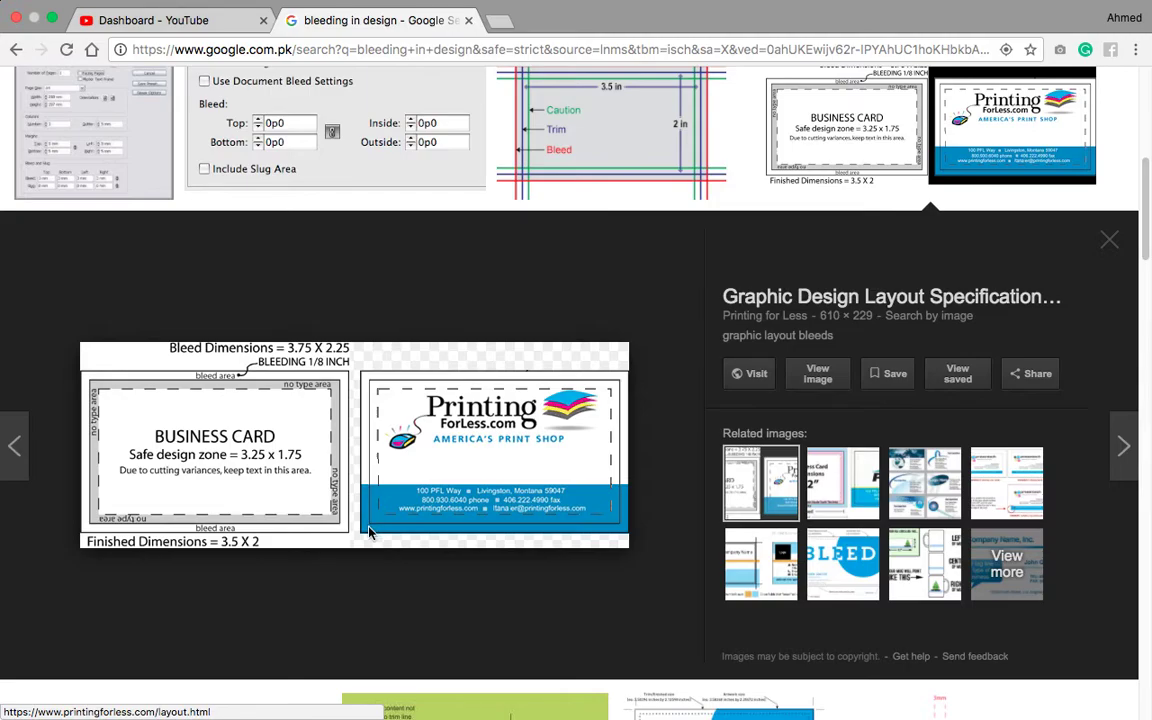
key(ctrl+Left)
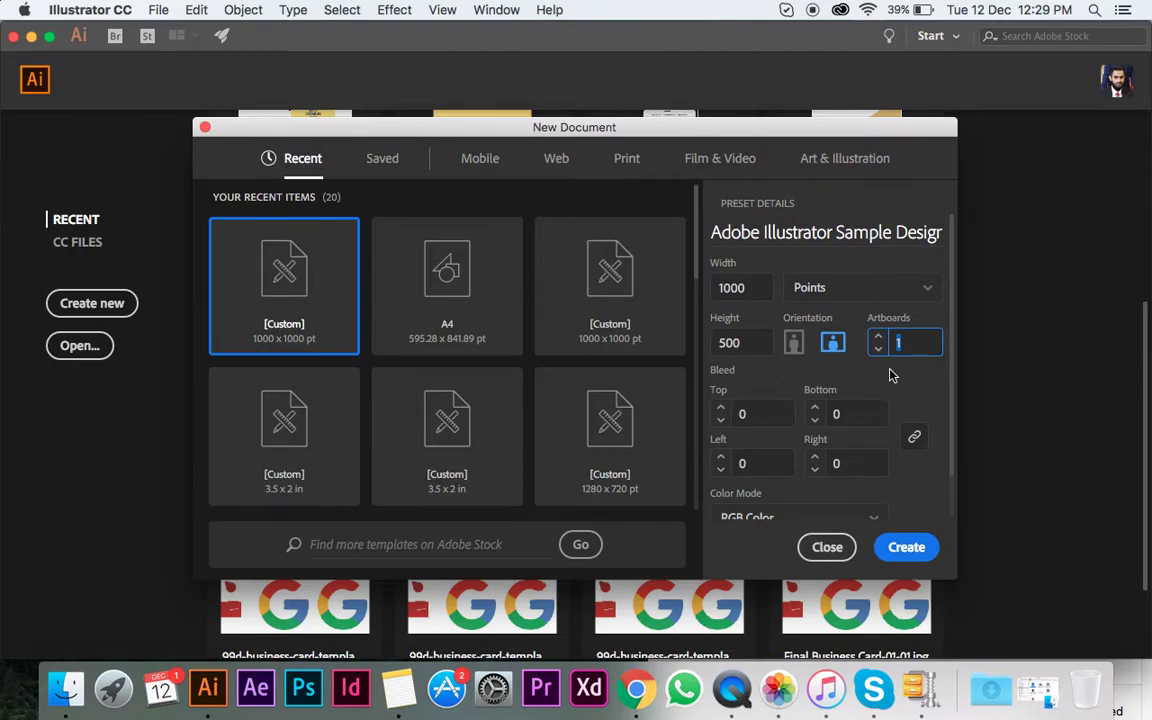
Try a different top bleed value for the new document and return it to 0.
click(790, 413)
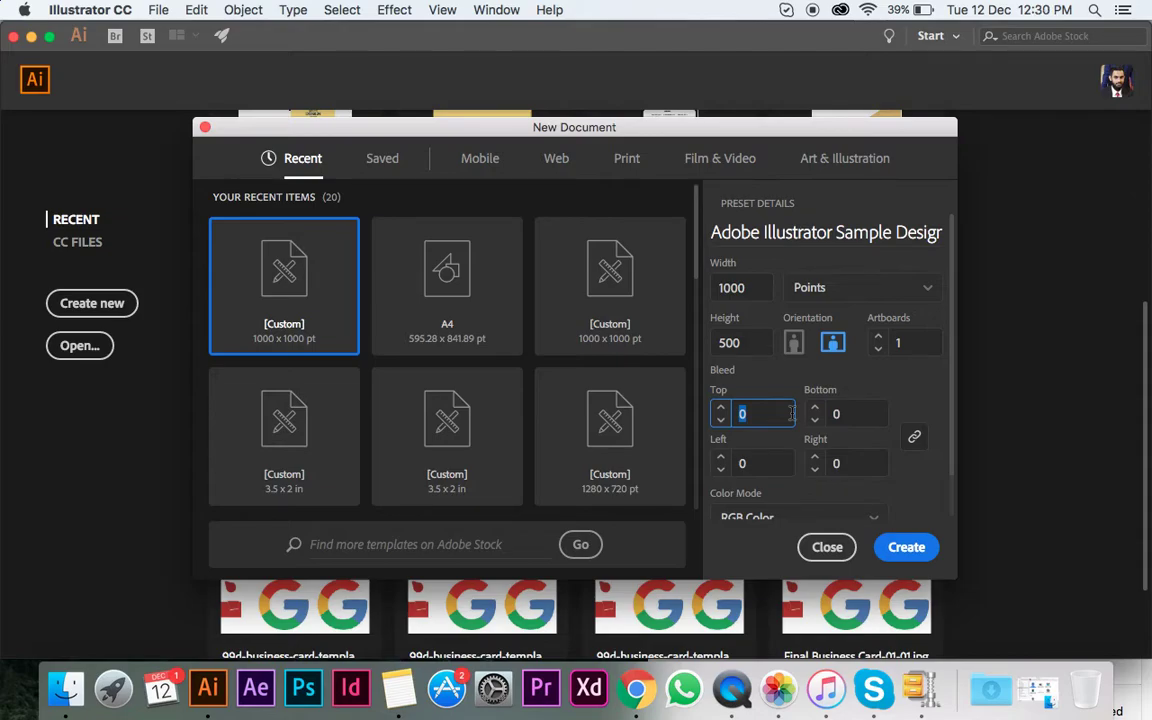
text(1)
text(0)
click(918, 412)
Create the document with the RGB Color mode and fit its artboard in the window.
scroll(918, 412, down, 2)
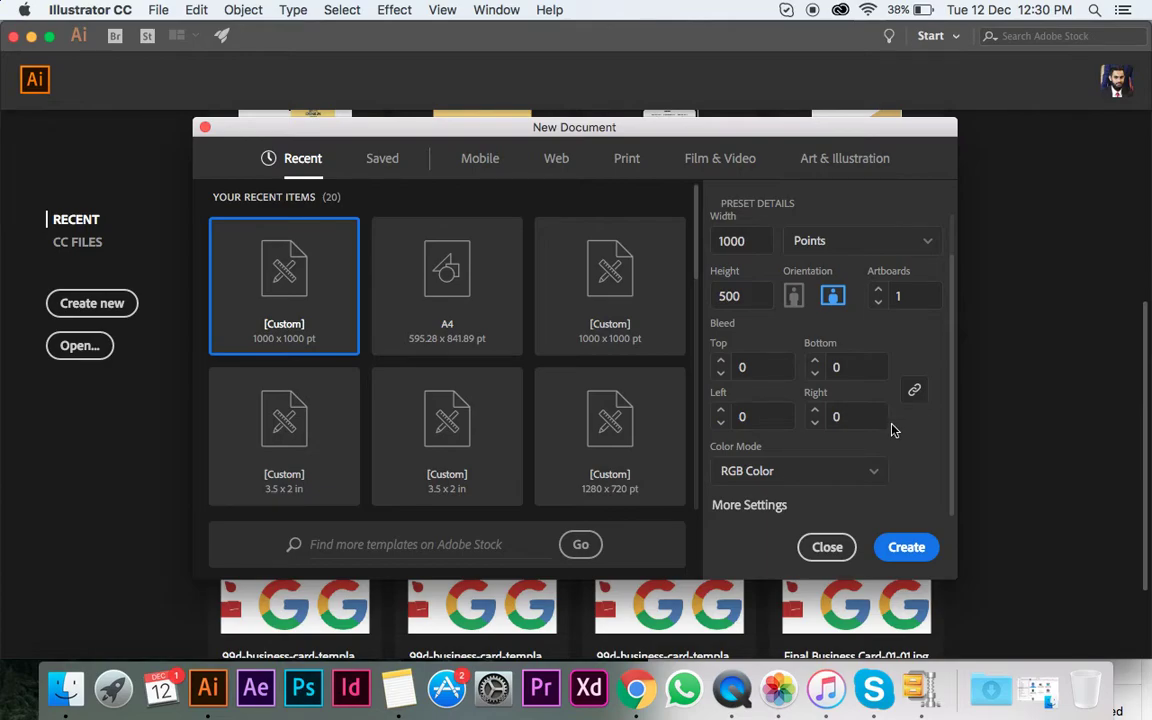
click(882, 482)
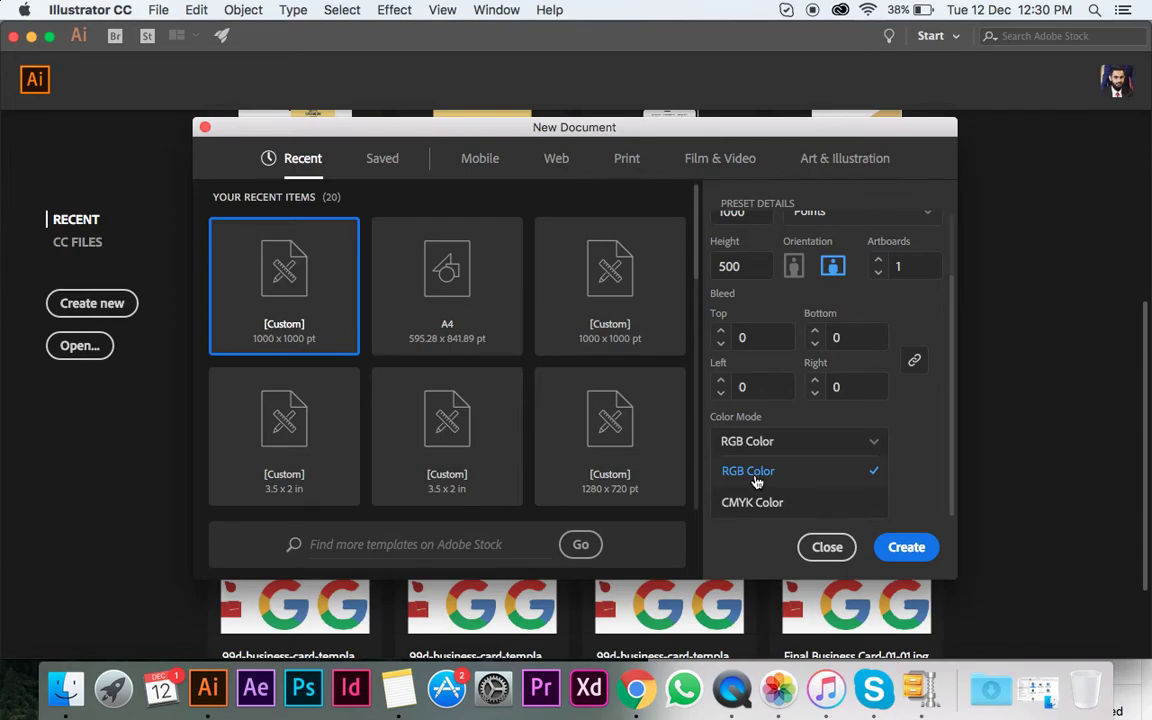
click(882, 471)
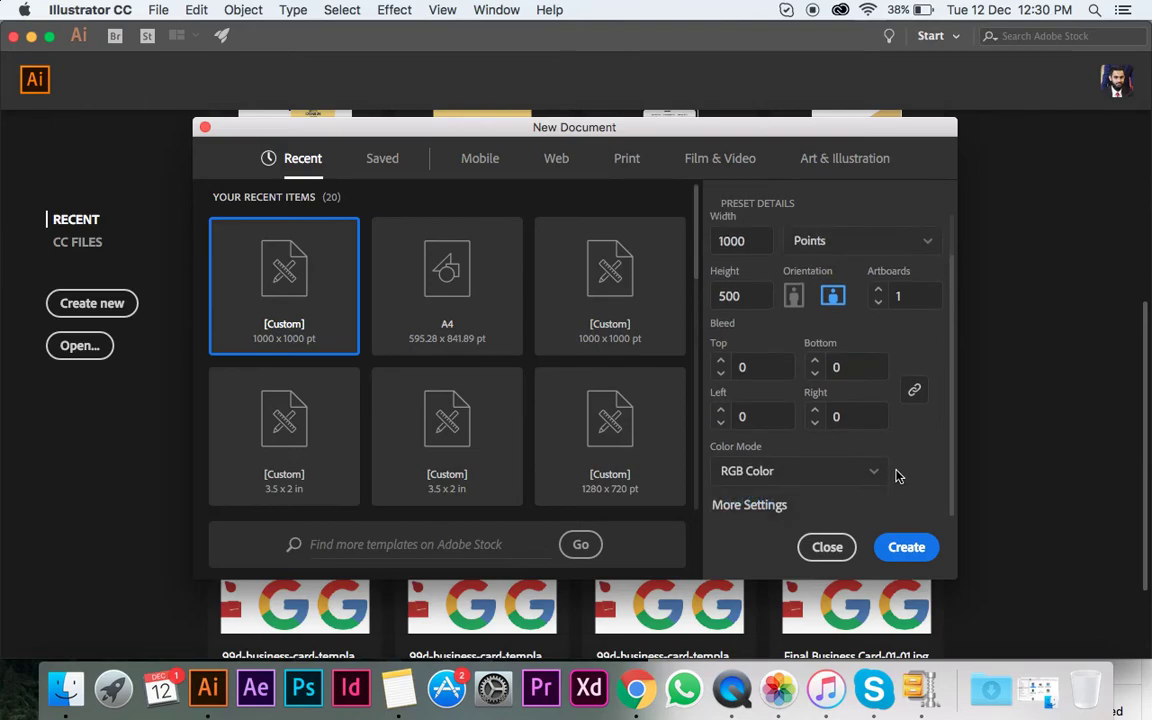
click(905, 547)
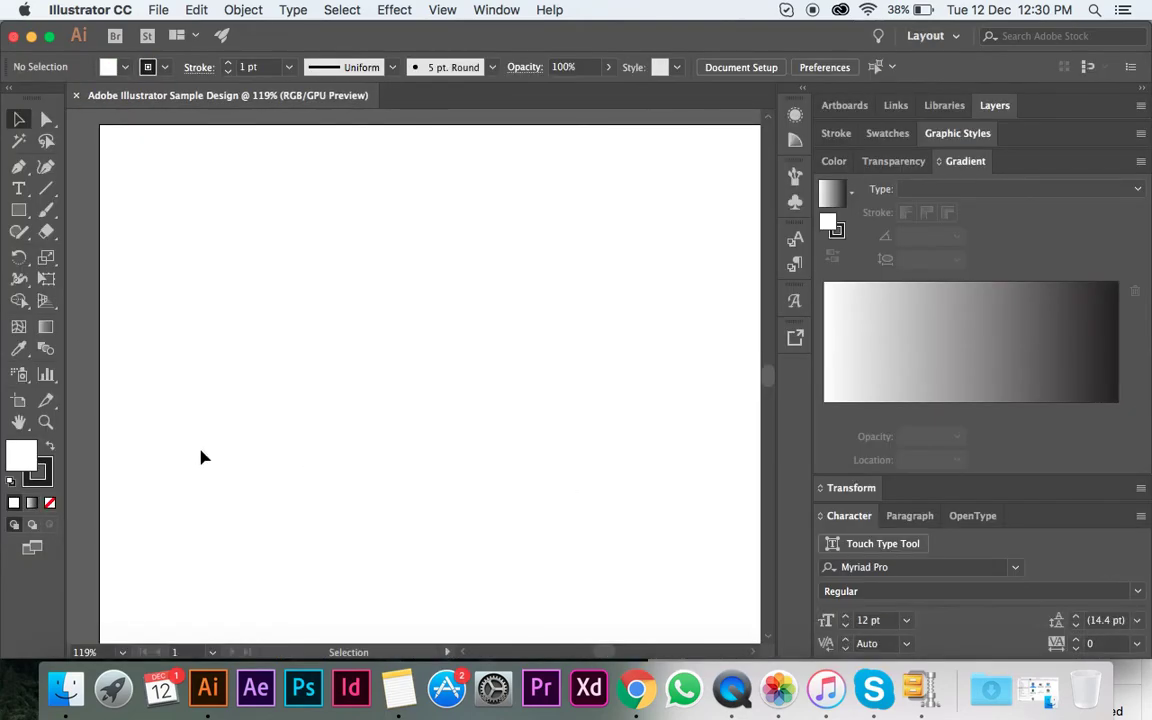
double_click(20, 424)
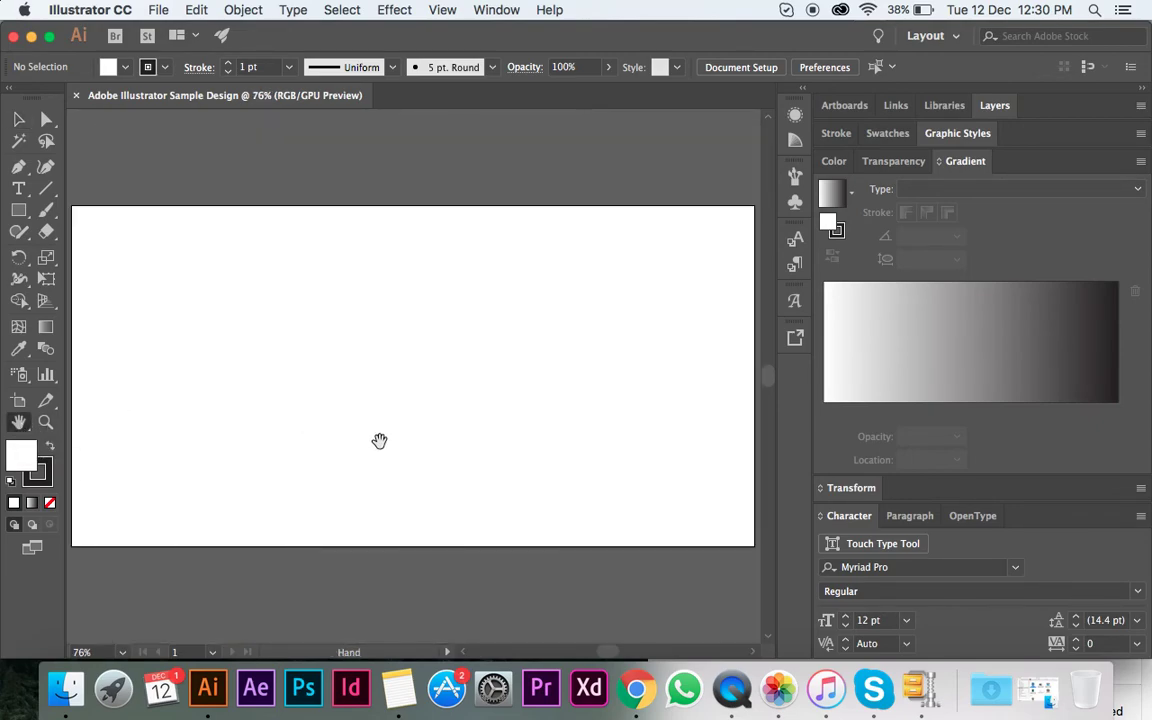